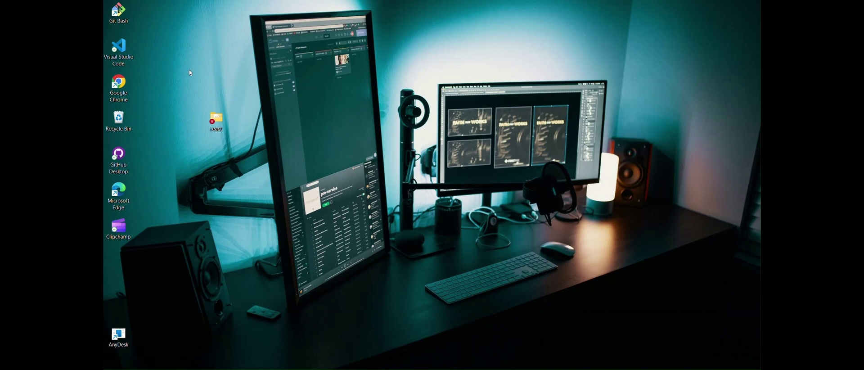
Launch Google Chrome from its desktop shortcut to a blank about:blank tab
{"action": "double_click", "coordinate": [119, 82]}
Search Google for 'Foxit pdf reader' from the Chrome address bar
{"action": "left_click", "coordinate": [236, 27]}
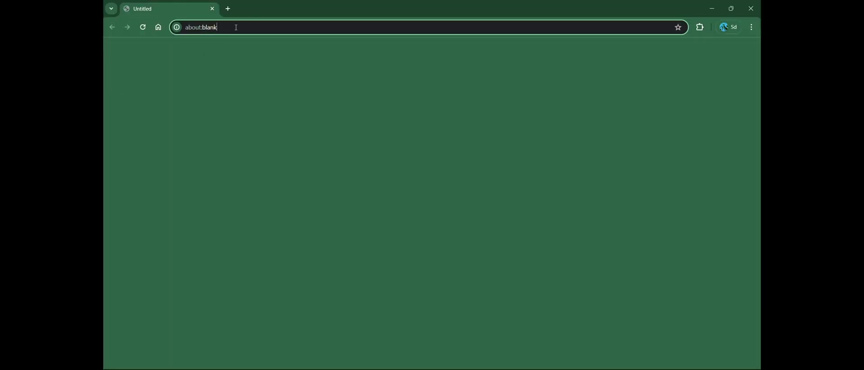
{"action": "key", "text": "BackSpace"}
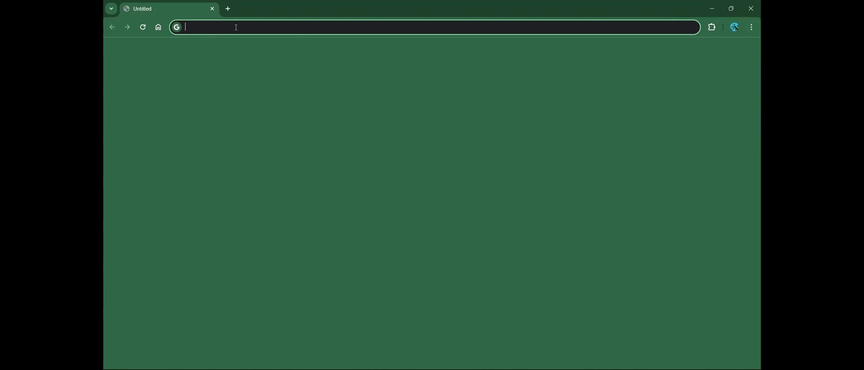
{"action": "type", "text": "Foxit"}
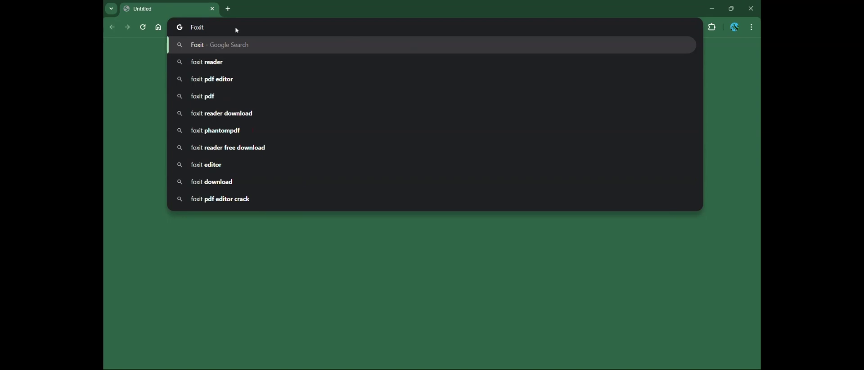
{"action": "type", "text": " pdf rea"}
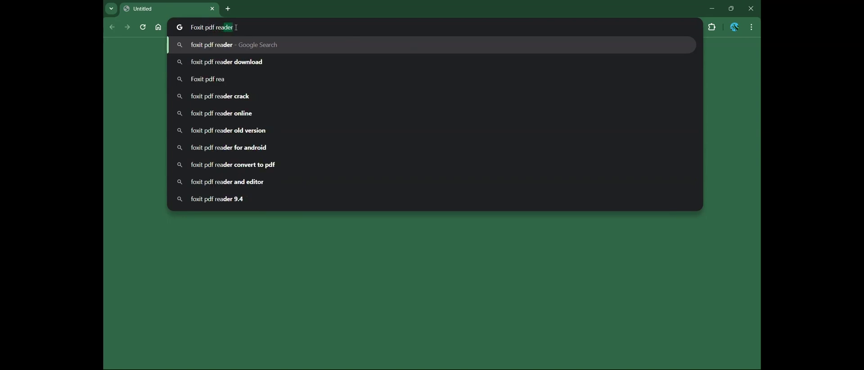
{"action": "key", "text": "Return"}
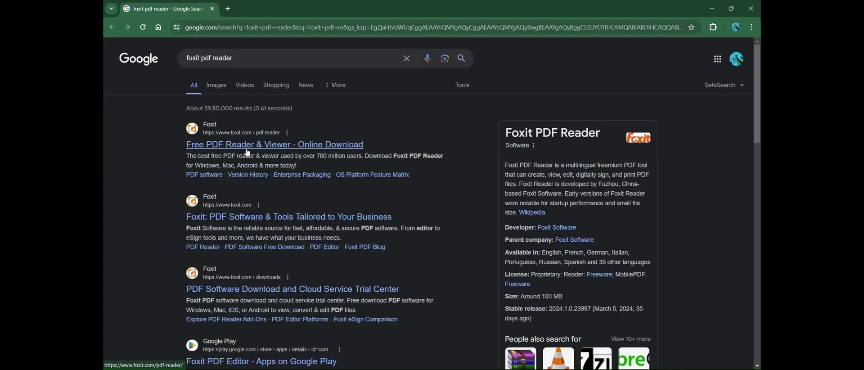
Open Foxit's official page, accept cookies, and download the Windows English installer
{"action": "left_click", "coordinate": [262, 146]}
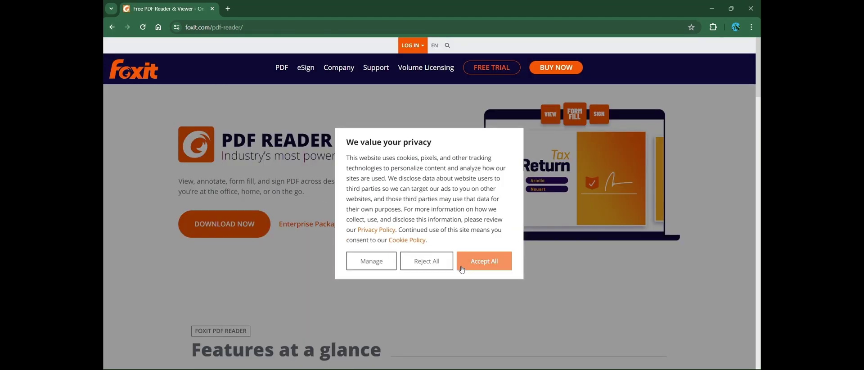
{"action": "left_click", "coordinate": [480, 269]}
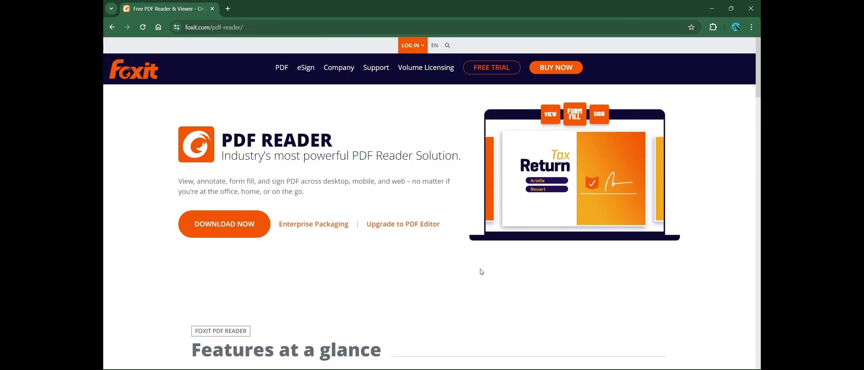
{"action": "left_click", "coordinate": [238, 228]}
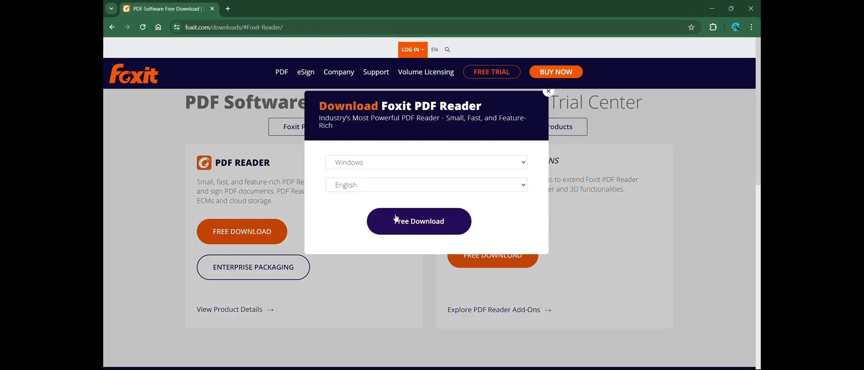
{"action": "left_click", "coordinate": [395, 215]}
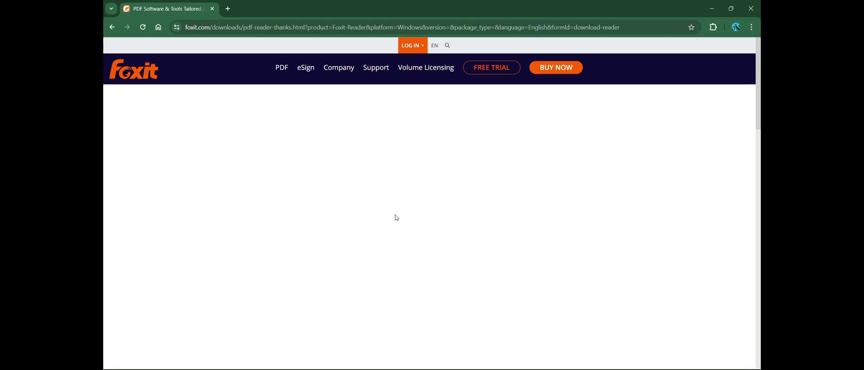
{"action": "scroll", "coordinate": [396, 217], "scroll_direction": "down", "scroll_amount": 4}
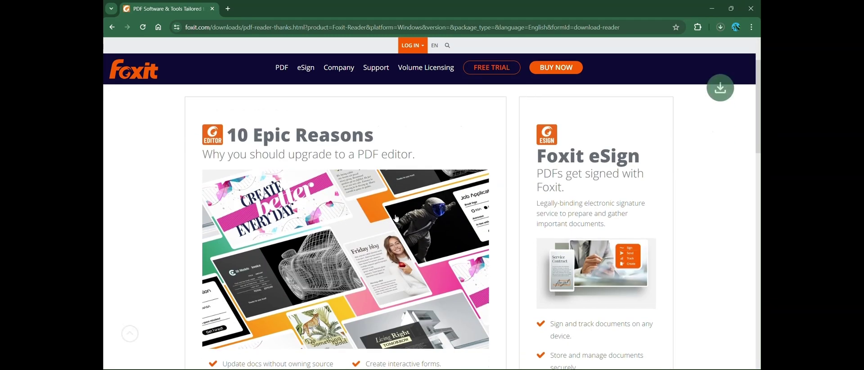
Run the finished 114 MB FoxitPDFReader installer from Chrome's downloads panel
{"action": "left_click", "coordinate": [722, 27]}
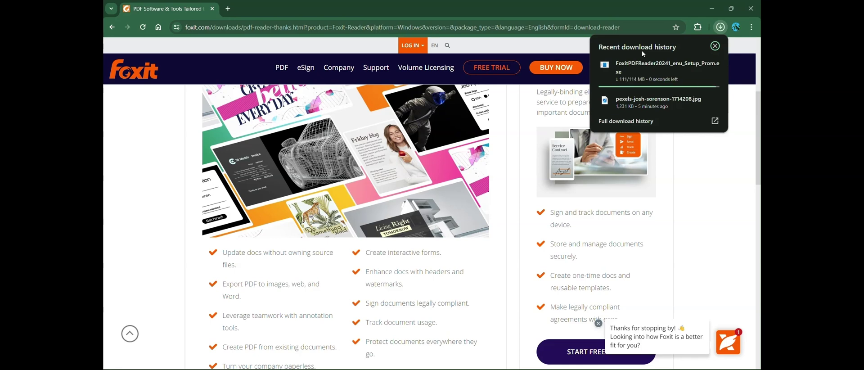
{"action": "left_click", "coordinate": [637, 78]}
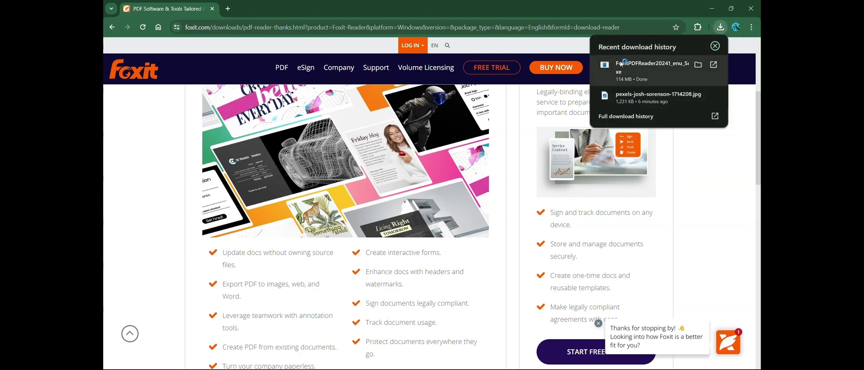
{"action": "left_click", "coordinate": [622, 64]}
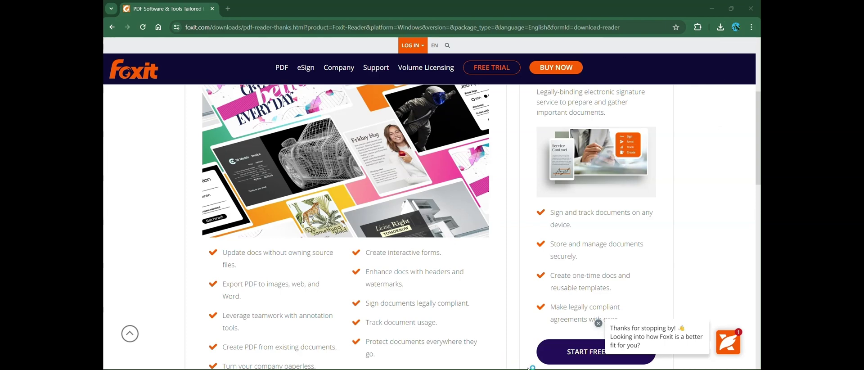
{"action": "key", "text": "super"}
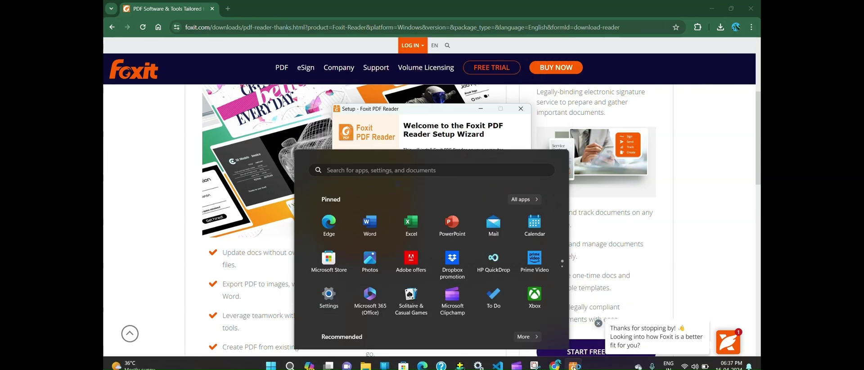
Accept the licence, keep default folder, components and tasks, and decline the PDF Editor trial
{"action": "left_click", "coordinate": [574, 366]}
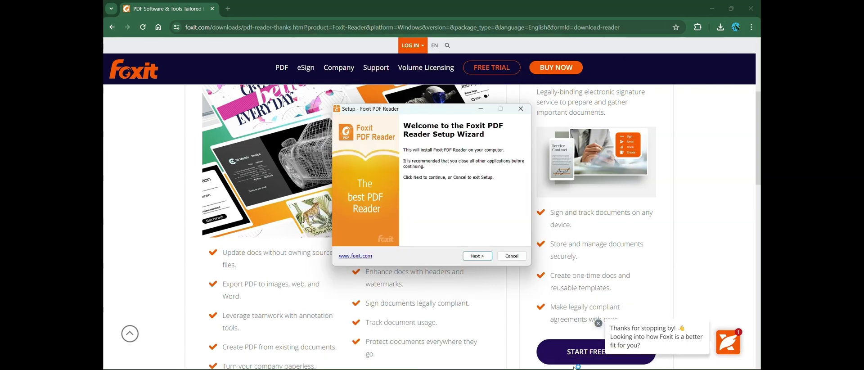
{"action": "left_click", "coordinate": [478, 259]}
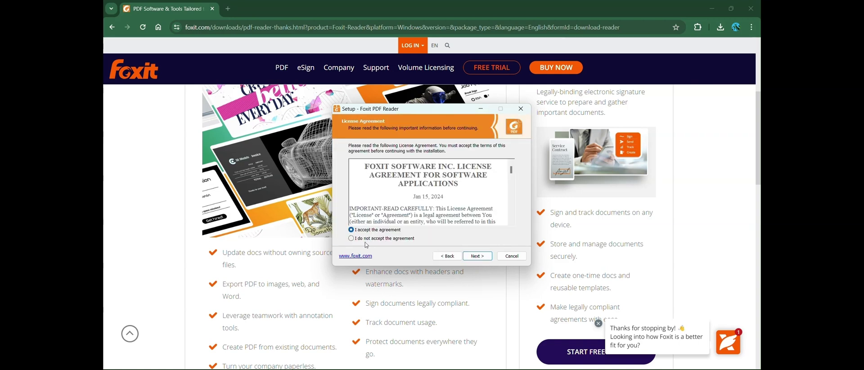
{"action": "left_click", "coordinate": [478, 256]}
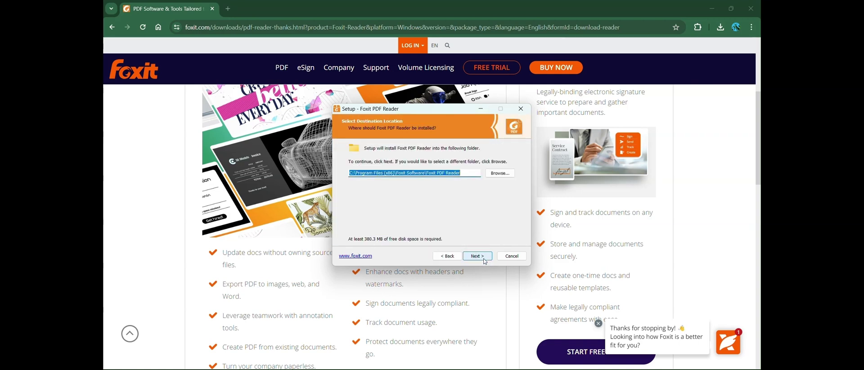
{"action": "left_click", "coordinate": [484, 260]}
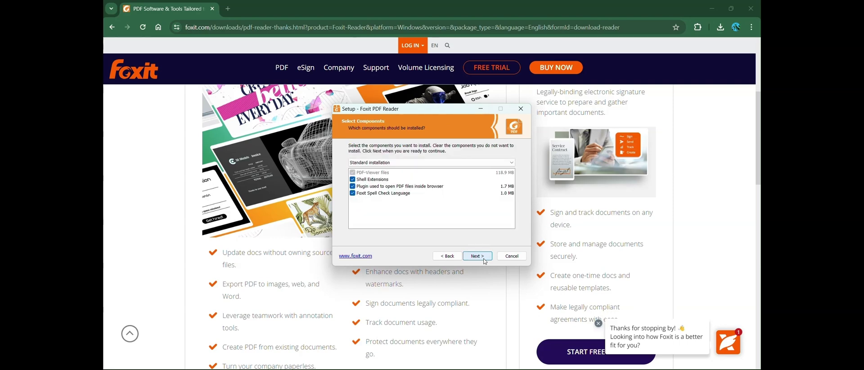
{"action": "left_click", "coordinate": [485, 260]}
{"action": "left_click", "coordinate": [485, 260]}
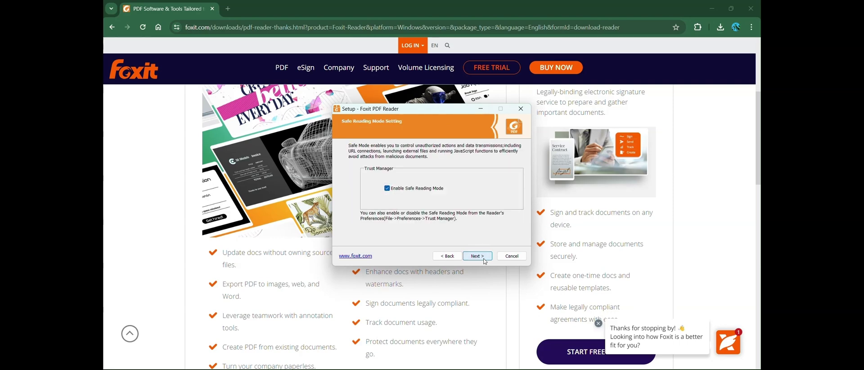
{"action": "left_click", "coordinate": [484, 259]}
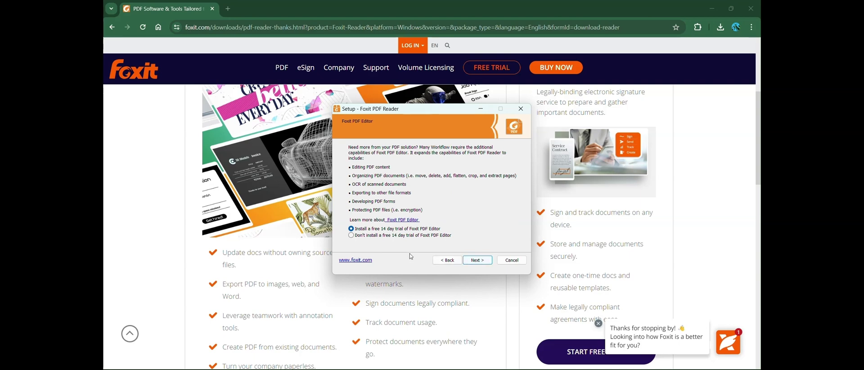
{"action": "left_click", "coordinate": [365, 237]}
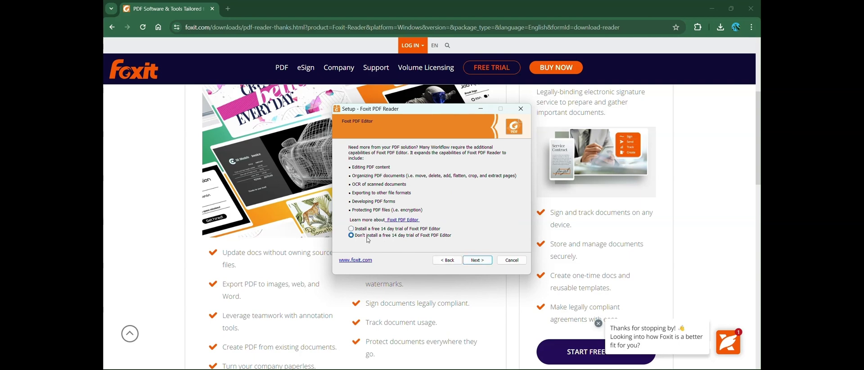
{"action": "left_click", "coordinate": [477, 261]}
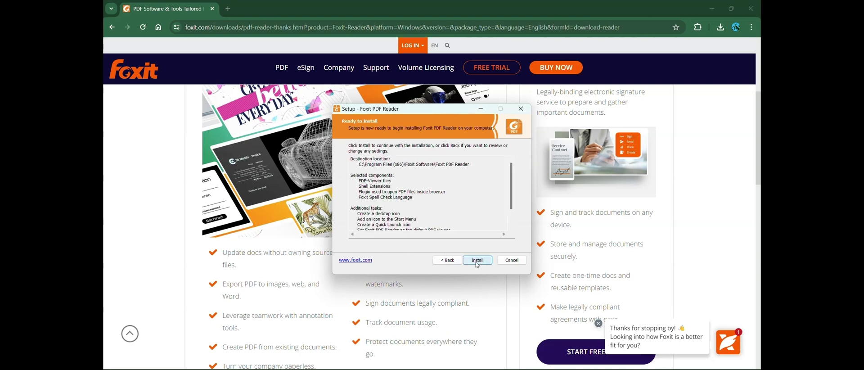
Install Foxit PDF Reader to completion and finish setup to launch it
{"action": "left_click", "coordinate": [477, 263]}
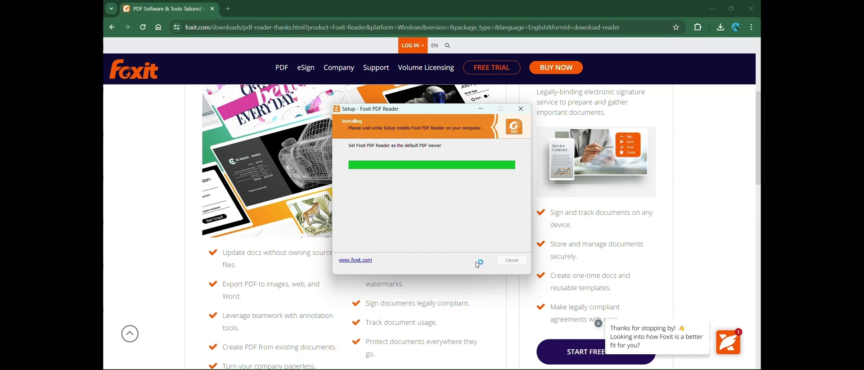
{"action": "left_click", "coordinate": [477, 261]}
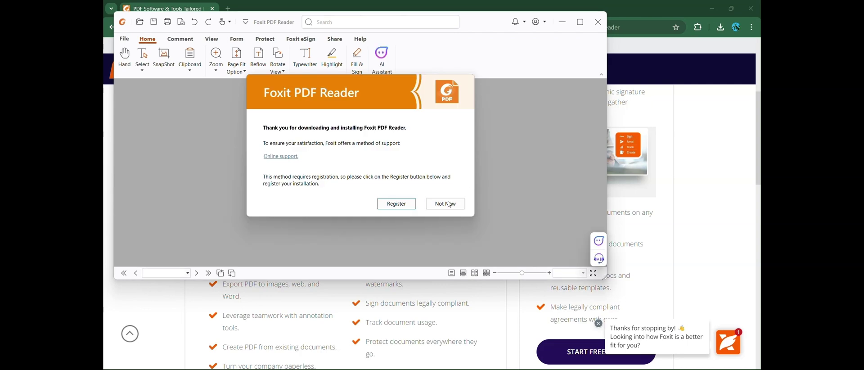
Skip registration, set Foxit as the default PDF viewer, and maximize the window
{"action": "left_click", "coordinate": [446, 205]}
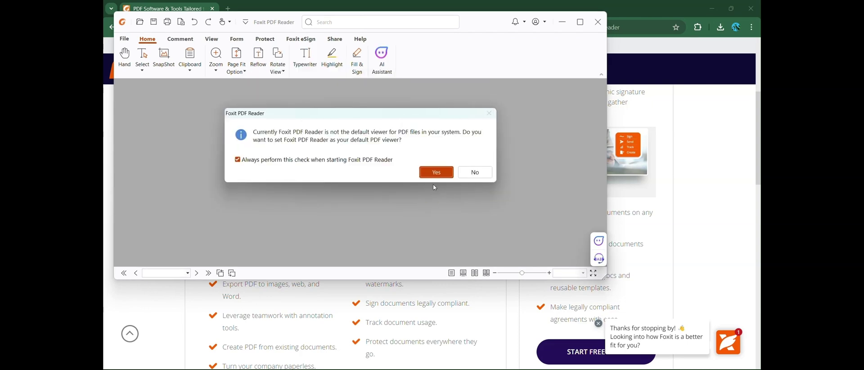
{"action": "left_click", "coordinate": [431, 173]}
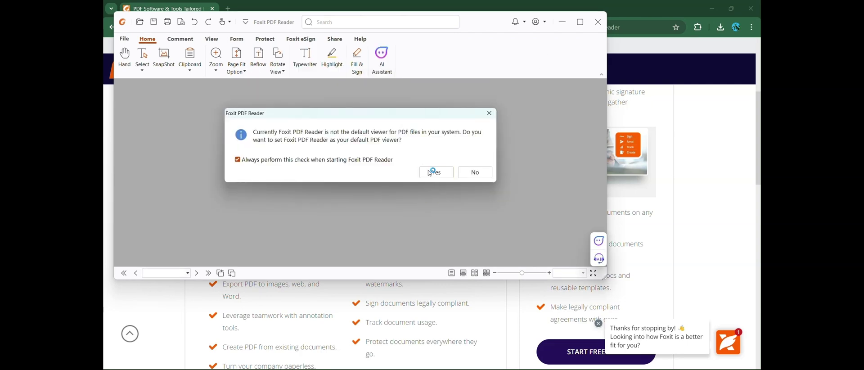
{"action": "left_click", "coordinate": [578, 27]}
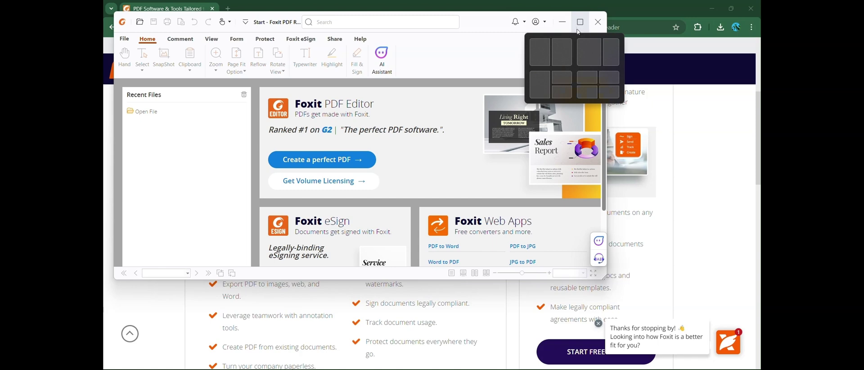
{"action": "left_click", "coordinate": [581, 21]}
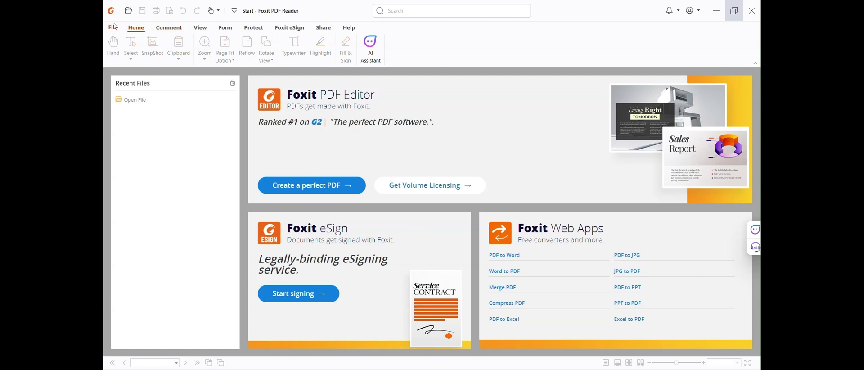
{"action": "left_click", "coordinate": [114, 27]}
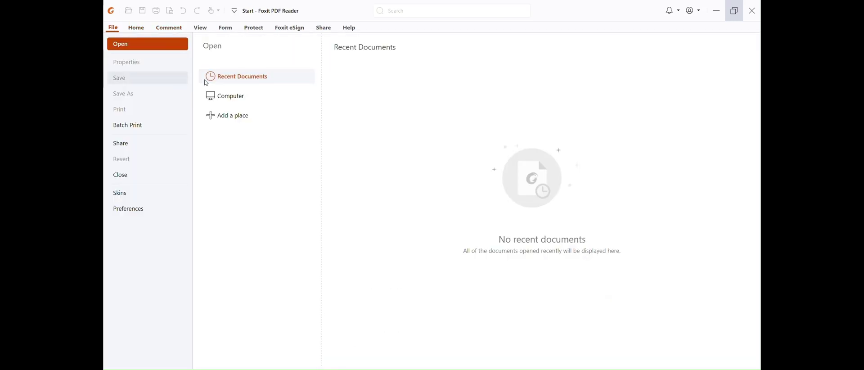
Open Ali Resume1.pdf from the Downloads folder via File > Open > Computer
{"action": "left_click", "coordinate": [232, 100]}
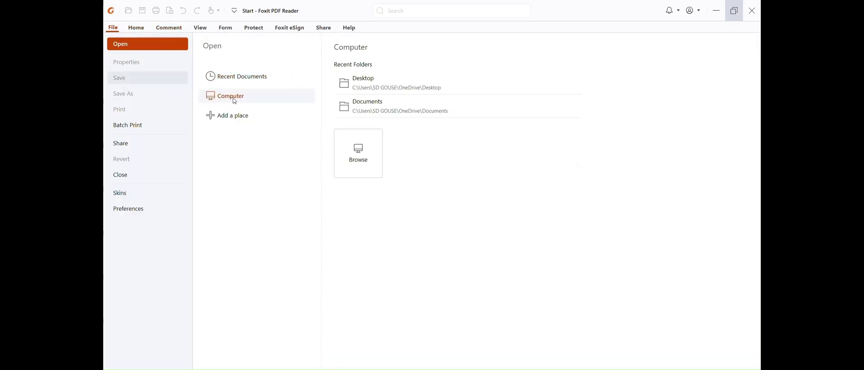
{"action": "left_click", "coordinate": [376, 86]}
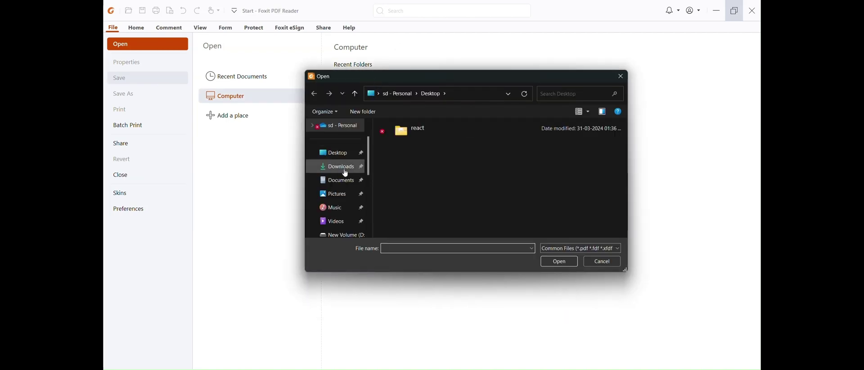
{"action": "left_click", "coordinate": [344, 170]}
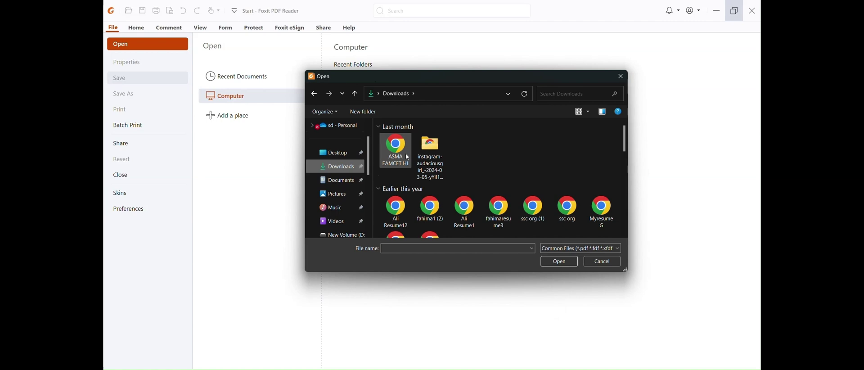
{"action": "scroll", "coordinate": [406, 153], "scroll_direction": "down", "scroll_amount": 1}
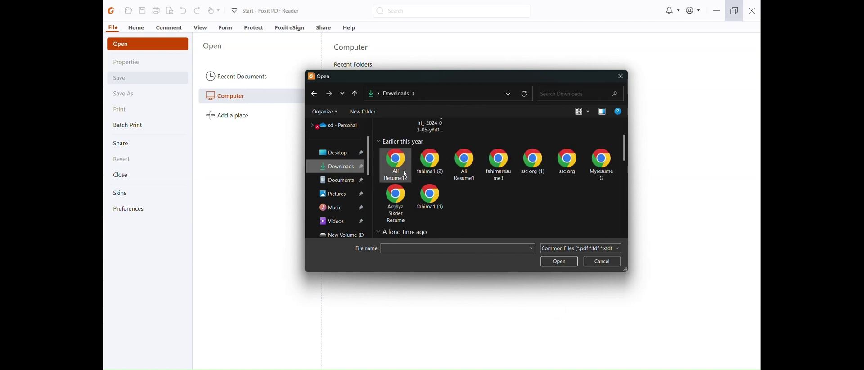
{"action": "scroll", "coordinate": [536, 179], "scroll_direction": "down", "scroll_amount": 2}
{"action": "scroll", "coordinate": [537, 179], "scroll_direction": "down", "scroll_amount": 1}
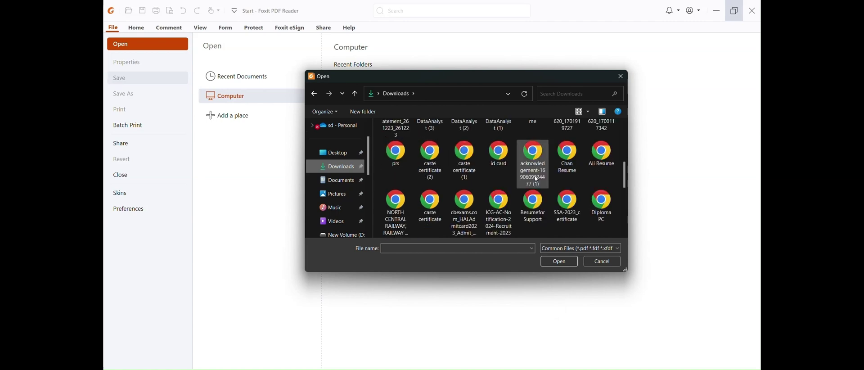
{"action": "scroll", "coordinate": [403, 163], "scroll_direction": "up", "scroll_amount": 5}
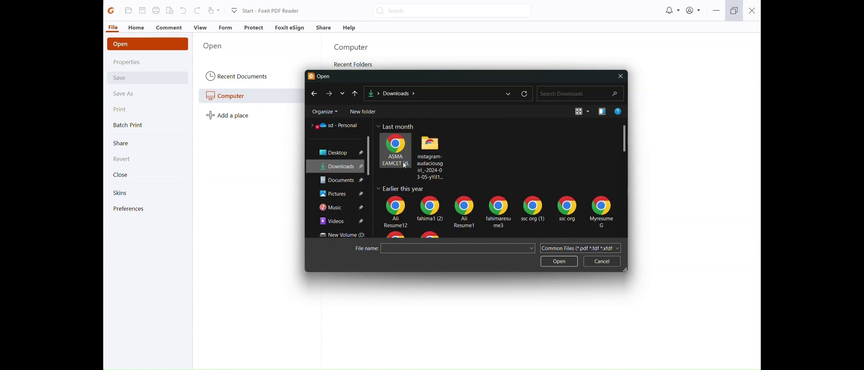
{"action": "double_click", "coordinate": [465, 212]}
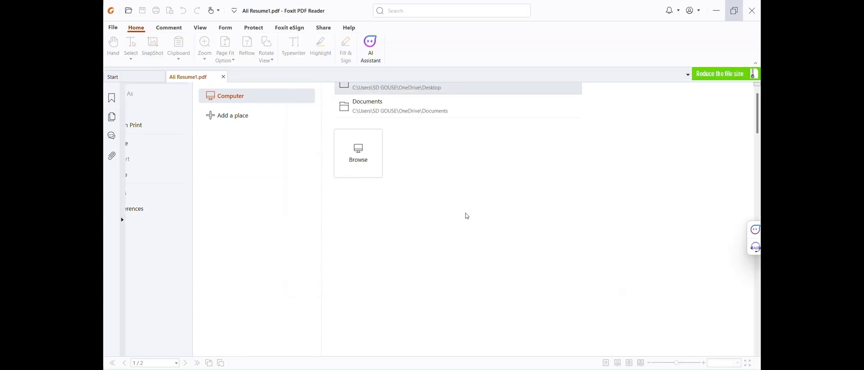
Scroll through both resume pages to the end and back up
{"action": "scroll", "coordinate": [421, 212], "scroll_direction": "down", "scroll_amount": 10}
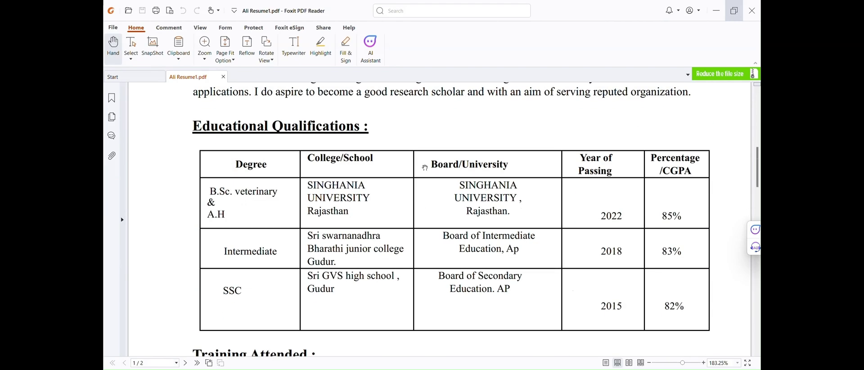
{"action": "scroll", "coordinate": [425, 165], "scroll_direction": "down", "scroll_amount": 10}
{"action": "scroll", "coordinate": [426, 165], "scroll_direction": "down", "scroll_amount": 5}
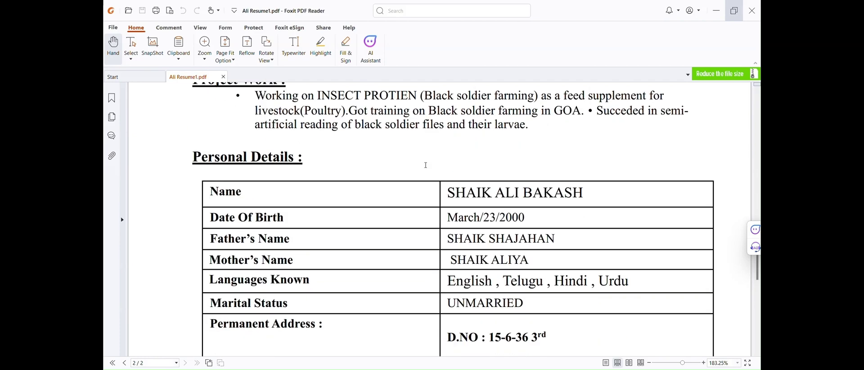
{"action": "scroll", "coordinate": [424, 164], "scroll_direction": "down", "scroll_amount": 5}
{"action": "scroll", "coordinate": [416, 173], "scroll_direction": "up", "scroll_amount": 8}
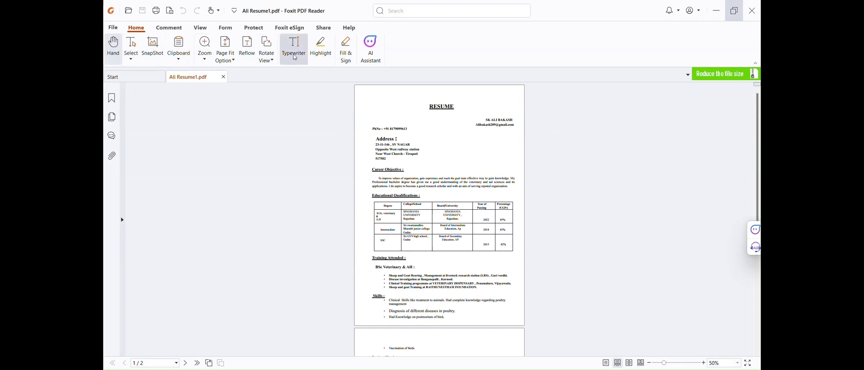
Highlight the e-mail line under the name on page 1 with the Highlight tool
{"action": "left_click", "coordinate": [321, 47]}
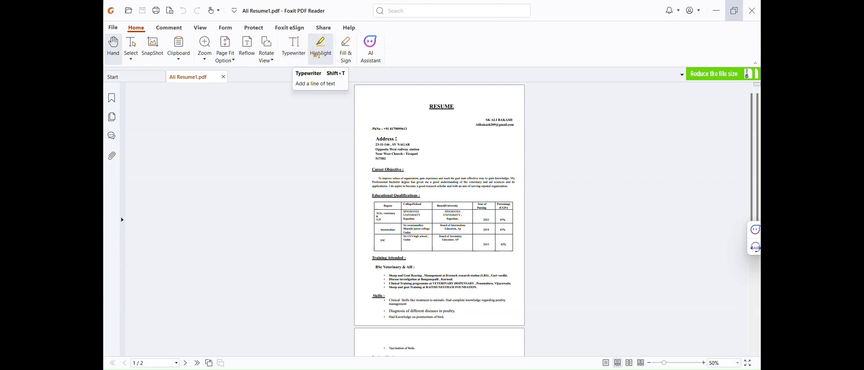
{"action": "left_click_drag", "start_coordinate": [402, 125], "coordinate": [436, 125]}
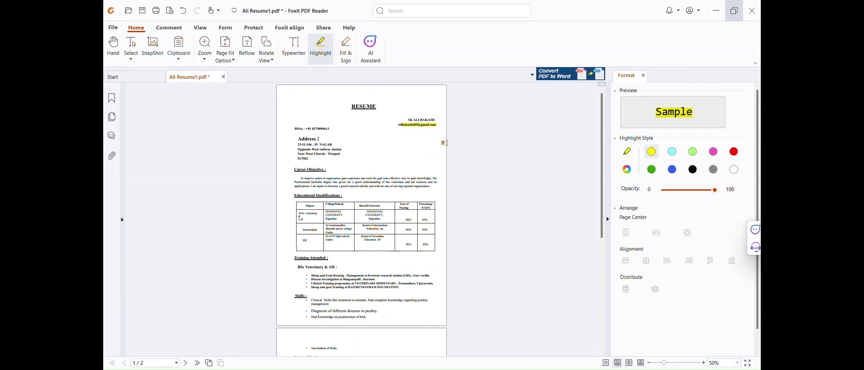